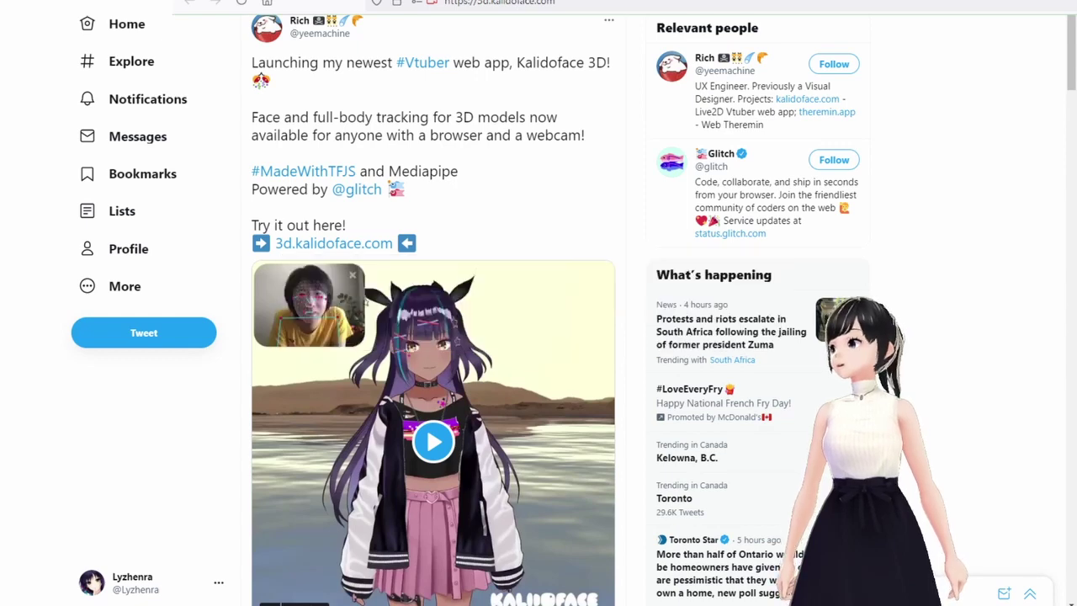
Look through the Kalidoface 3D launch tweets and play the pinned demo video
{"action": "scroll", "coordinate": [462, 313], "scroll_direction": "down", "scroll_amount": 5}
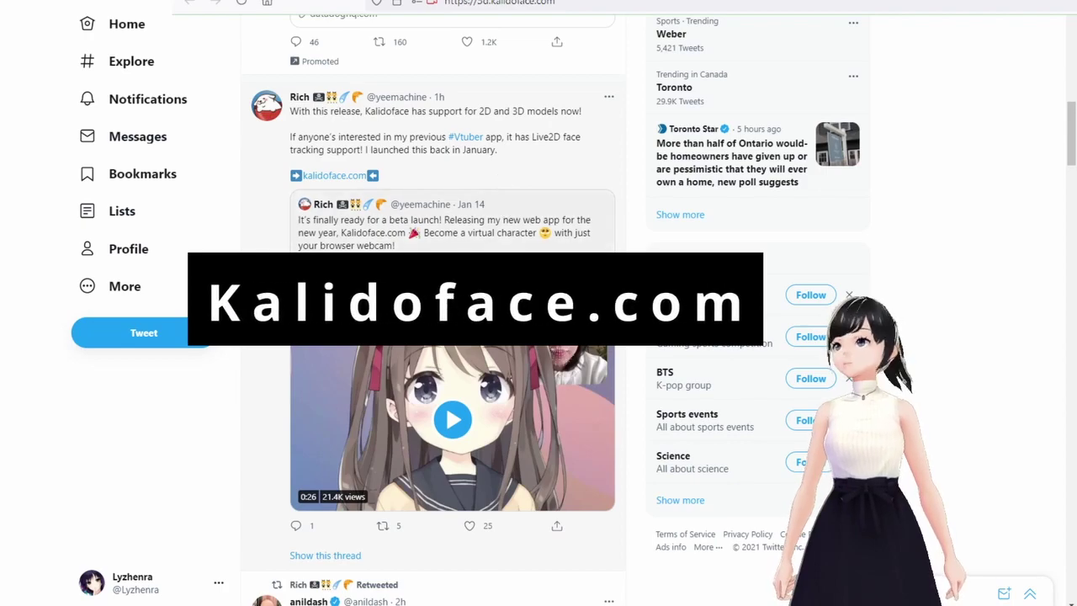
{"action": "scroll", "coordinate": [671, 251], "scroll_direction": "up", "scroll_amount": 10}
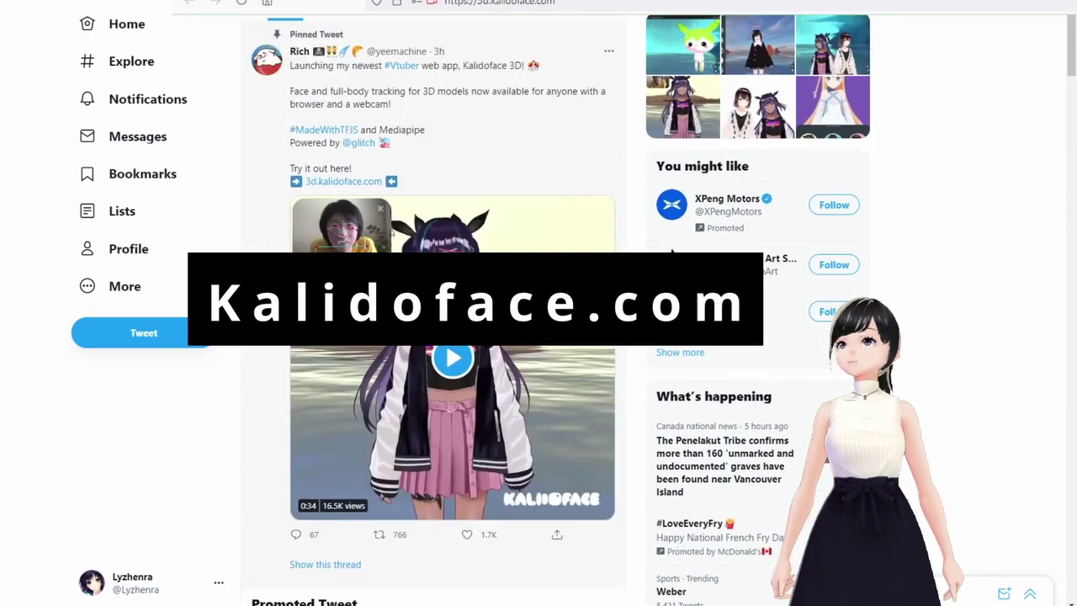
{"action": "scroll", "coordinate": [671, 250], "scroll_direction": "up", "scroll_amount": 4}
{"action": "scroll", "coordinate": [493, 456], "scroll_direction": "down", "scroll_amount": 3}
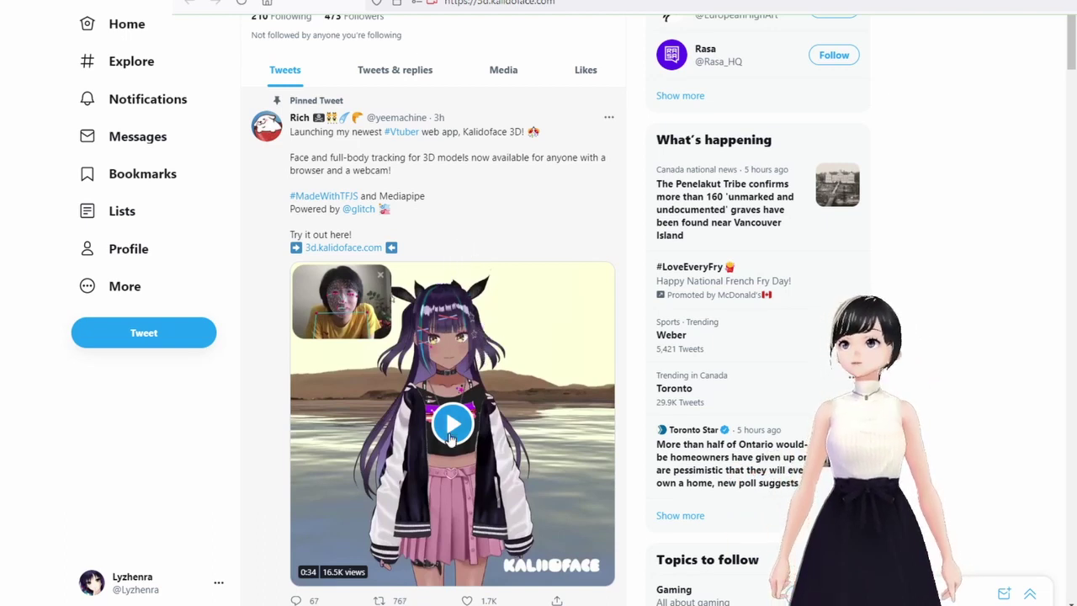
{"action": "left_click", "coordinate": [452, 438]}
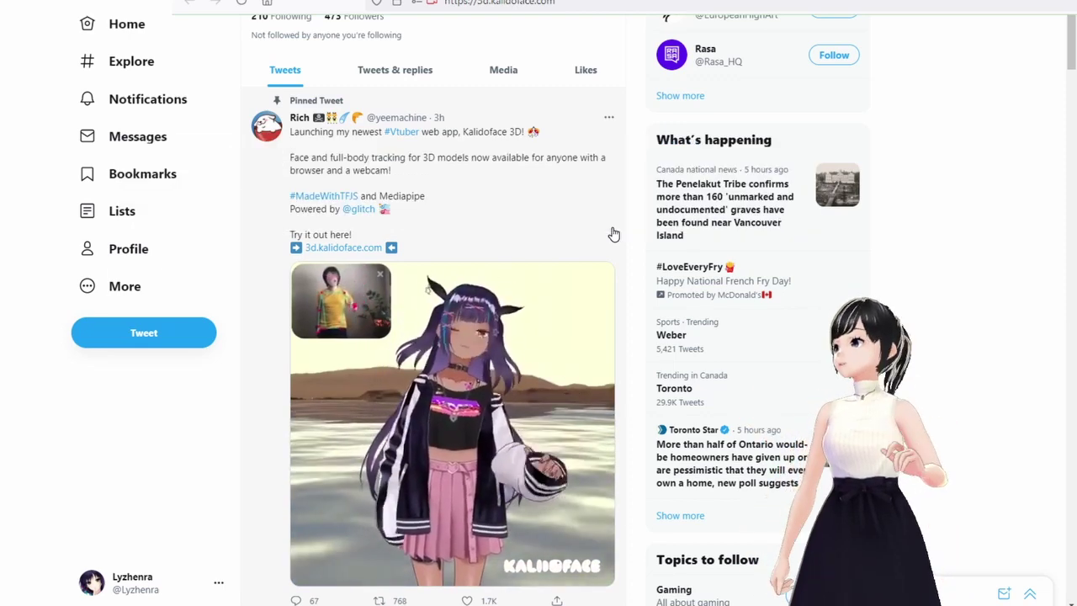
{"action": "mouse_move", "coordinate": [448, 399]}
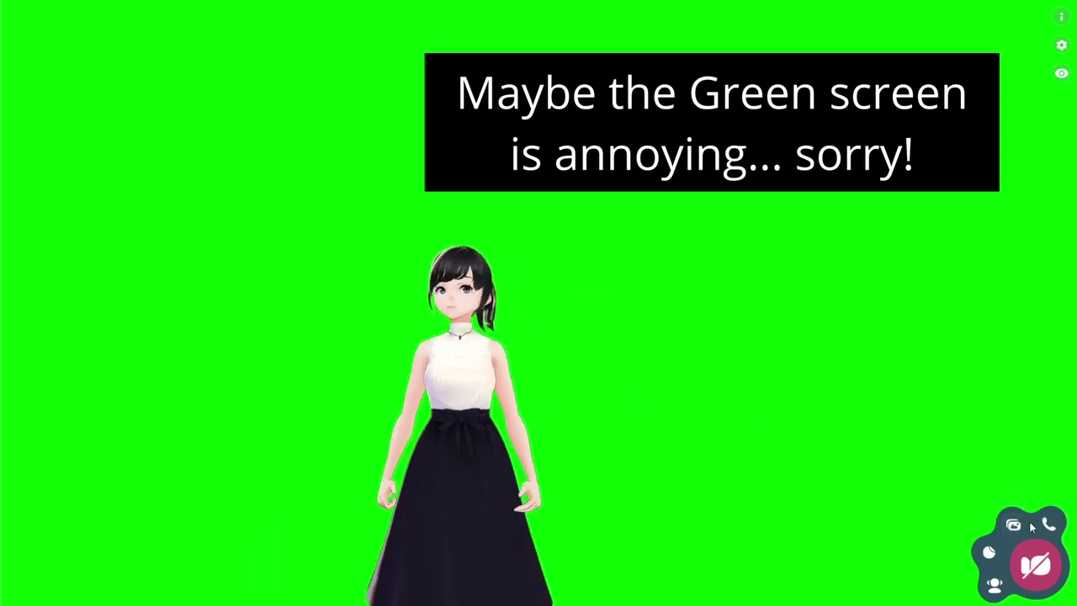
Pick the green light stick from the Kalidoface 3D props, and open the option to call a friend
{"action": "left_click", "coordinate": [1013, 527]}
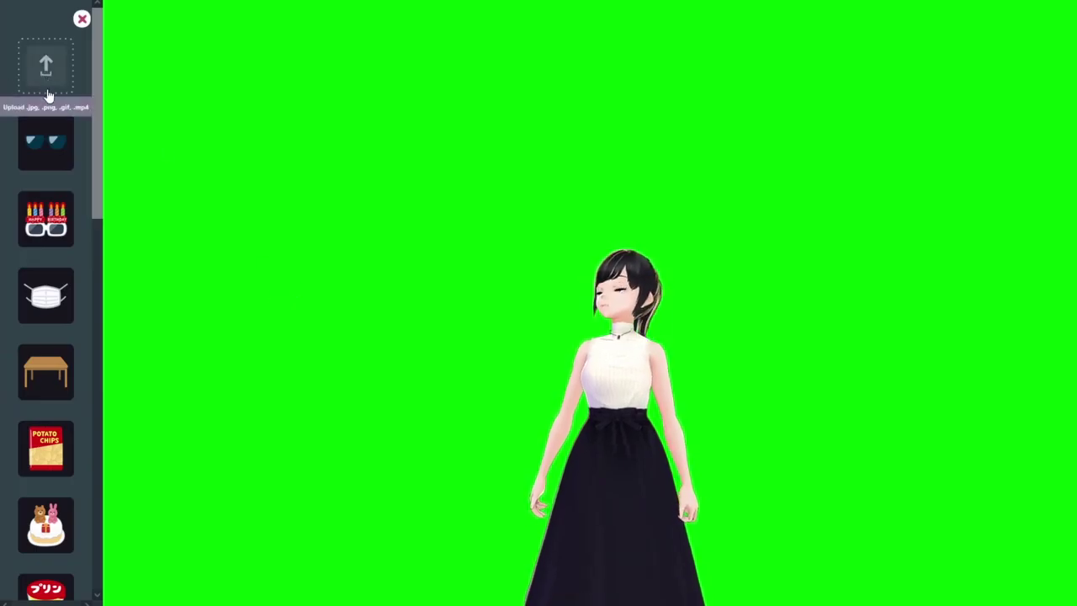
{"action": "scroll", "coordinate": [52, 383], "scroll_direction": "down", "scroll_amount": 4}
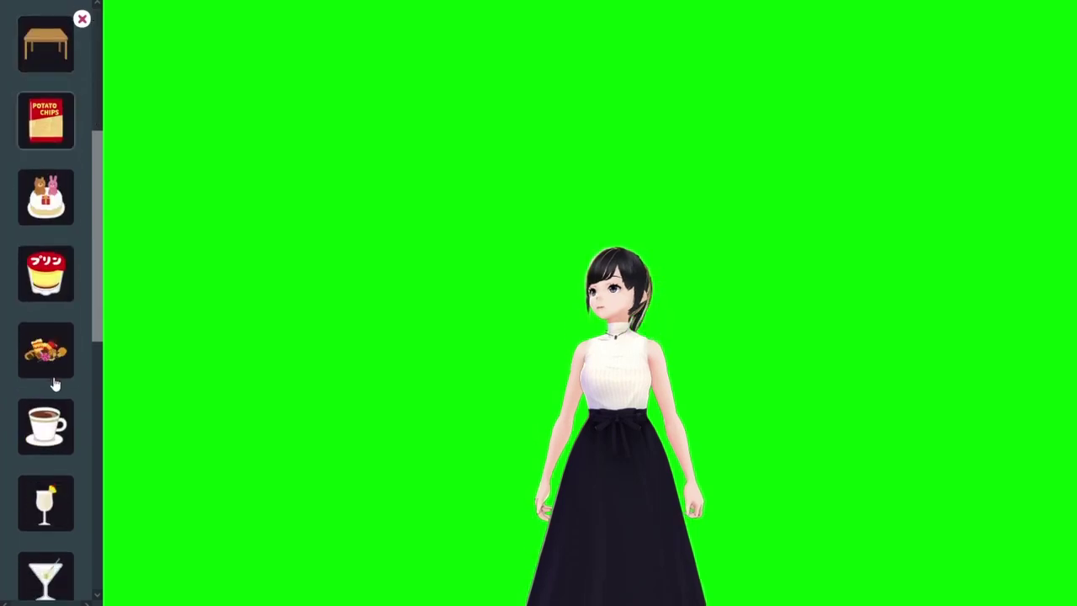
{"action": "scroll", "coordinate": [52, 383], "scroll_direction": "down", "scroll_amount": 4}
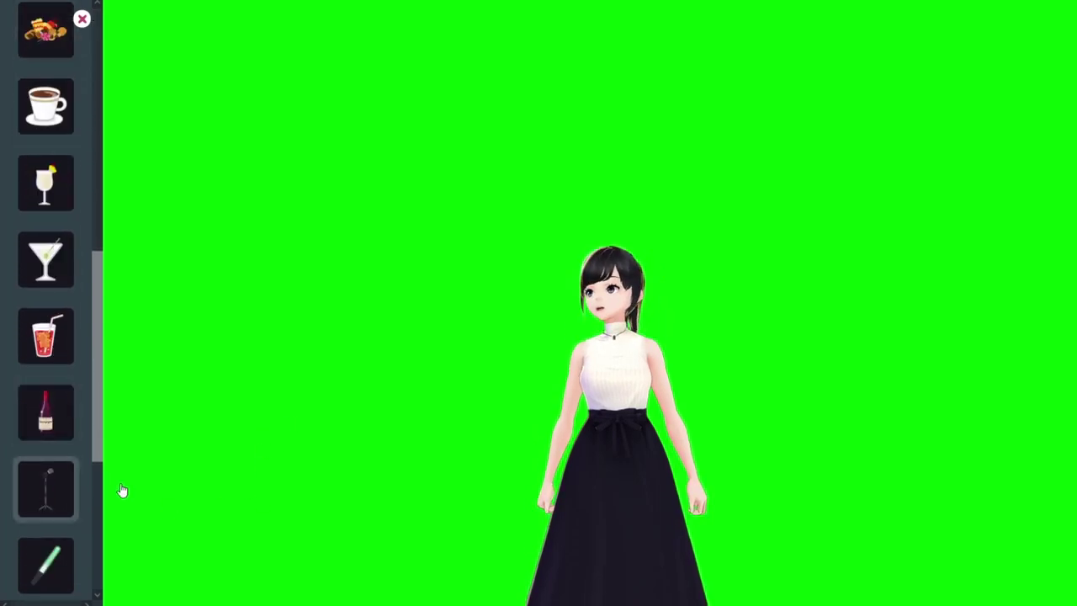
{"action": "left_click", "coordinate": [47, 560]}
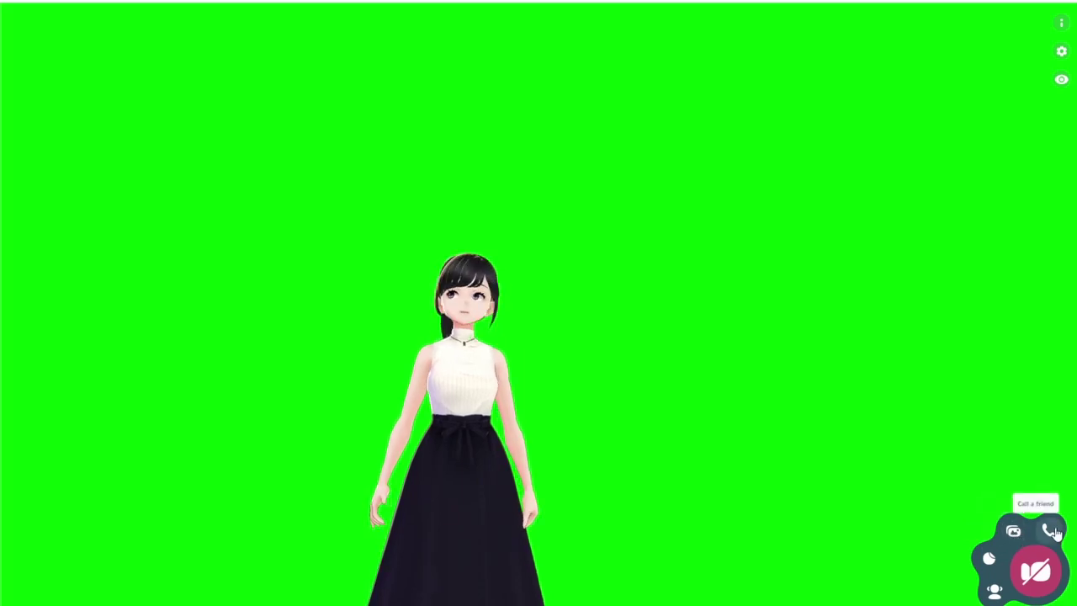
{"action": "left_click", "coordinate": [1051, 531]}
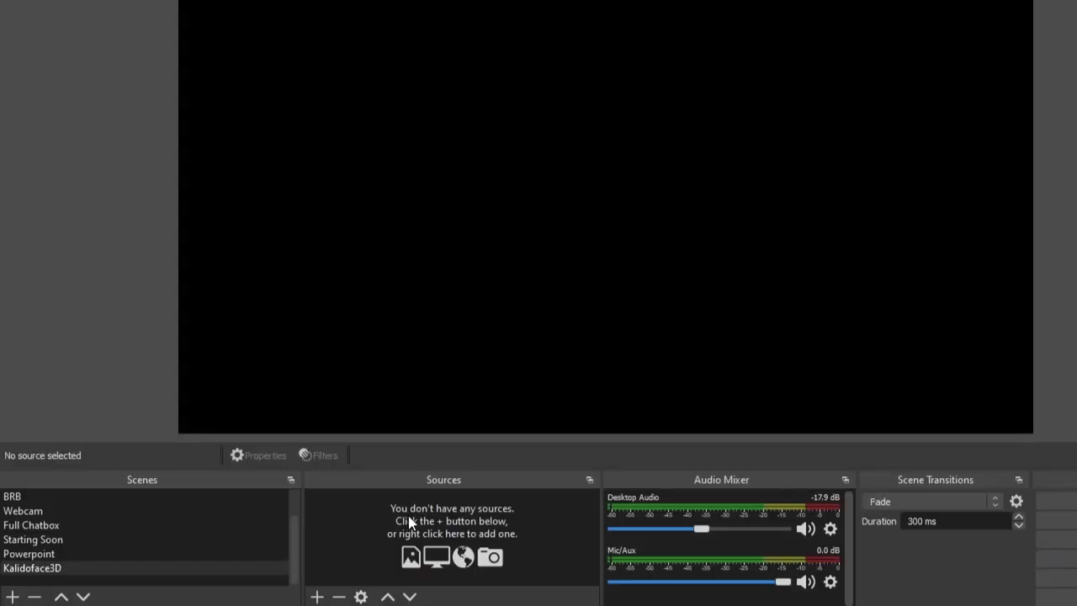
In OBS, add a new window capture source showing the Kalidoface 3D Firefox window and enlarge it to fill the canvas
{"action": "left_click", "coordinate": [316, 595]}
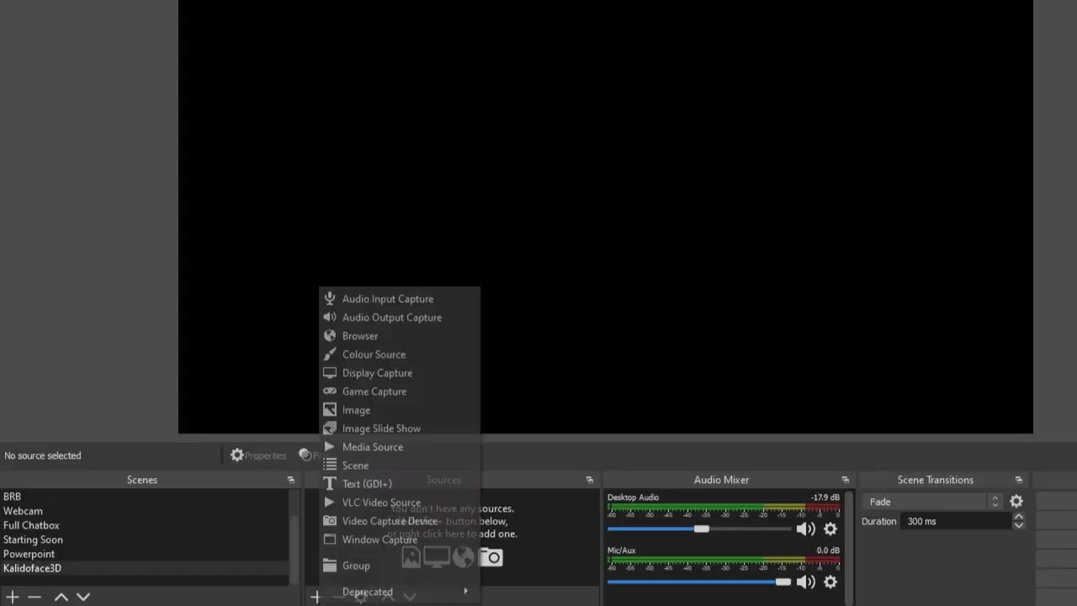
{"action": "left_click", "coordinate": [384, 539]}
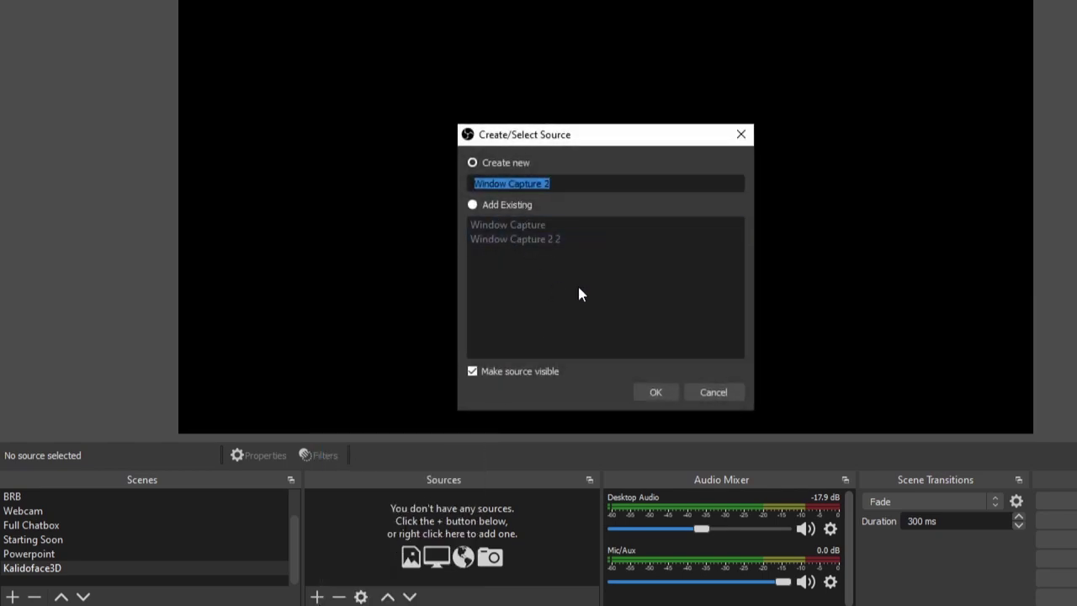
{"action": "left_click", "coordinate": [655, 392]}
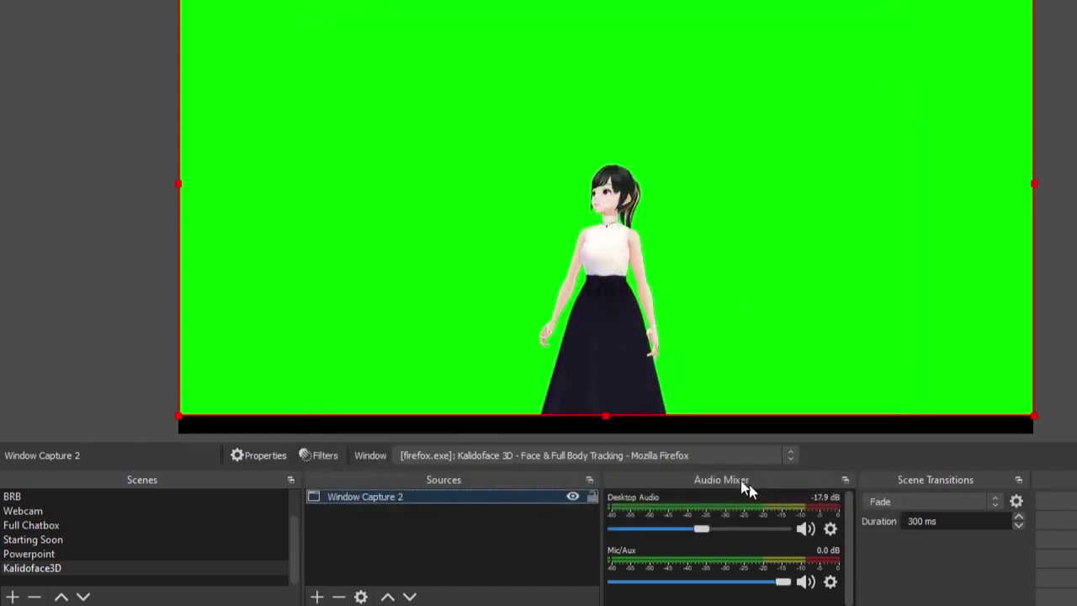
{"action": "left_click", "coordinate": [807, 504]}
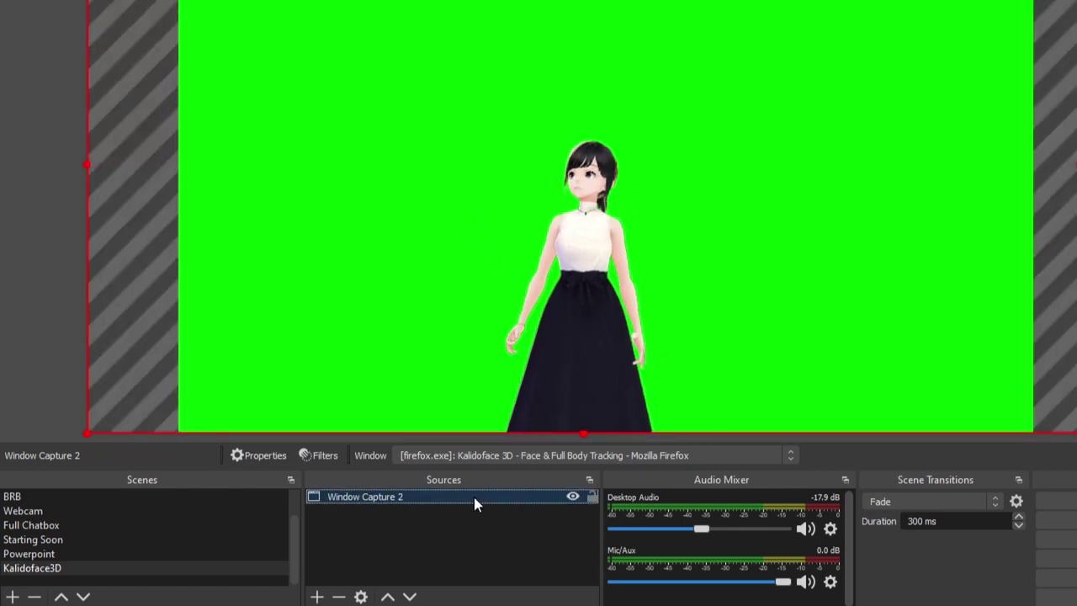
Add a green Colour Key filter to the window capture with similarity 845
{"action": "right_click", "coordinate": [472, 494]}
{"action": "left_click", "coordinate": [504, 466]}
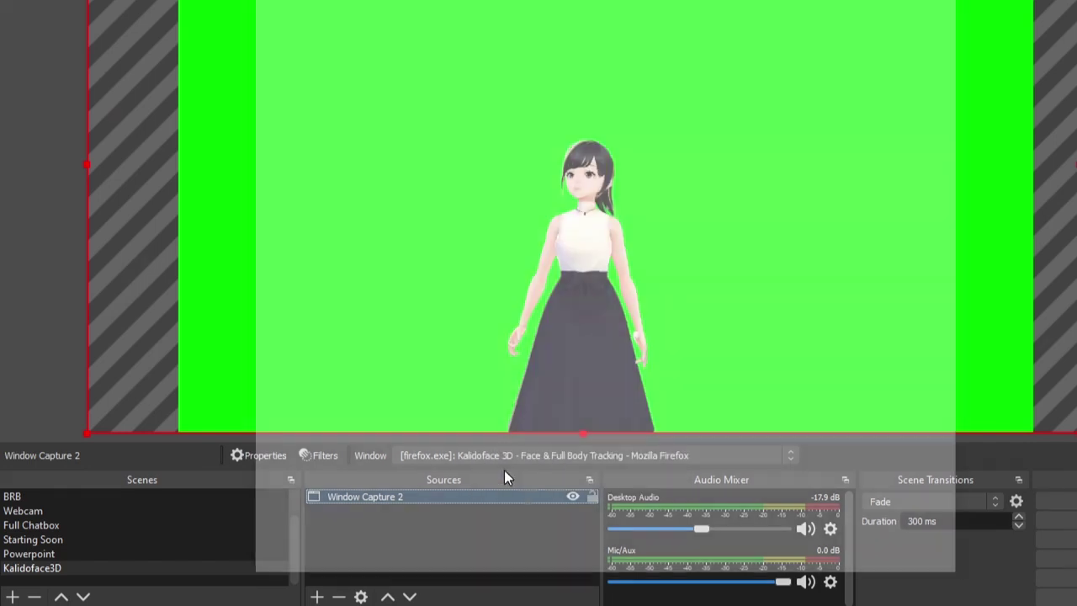
{"action": "left_click", "coordinate": [261, 565]}
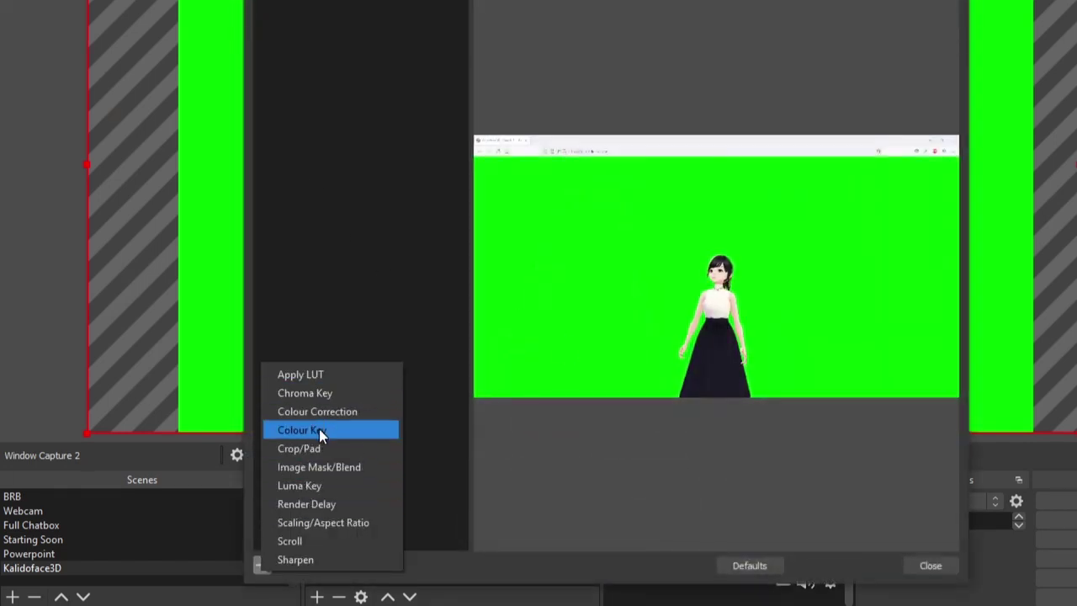
{"action": "left_click", "coordinate": [323, 428]}
{"action": "left_click", "coordinate": [571, 308]}
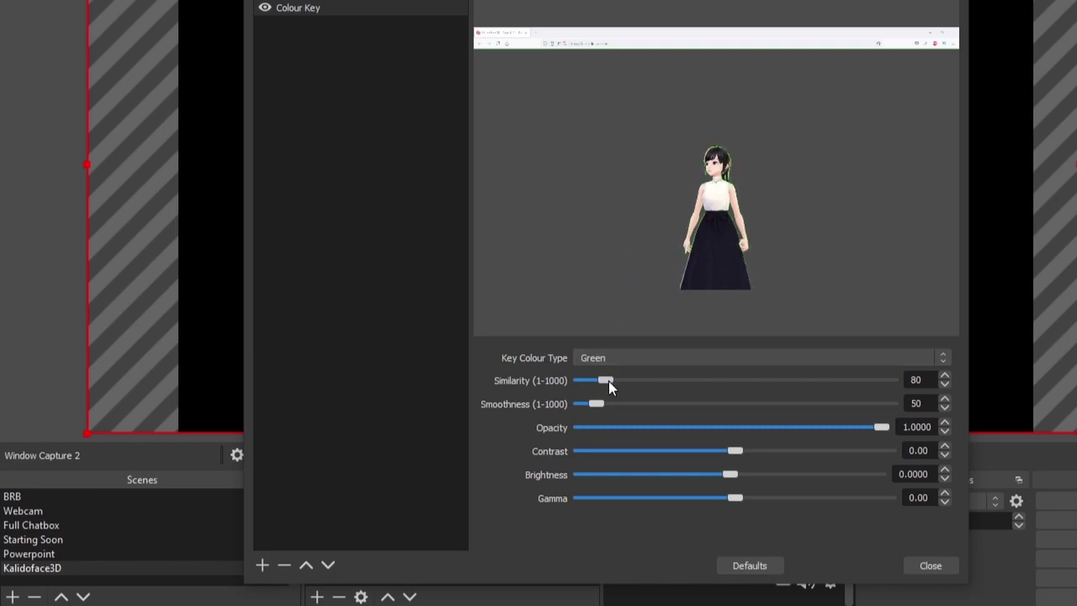
{"action": "left_click_drag", "start_coordinate": [608, 381], "coordinate": [844, 386]}
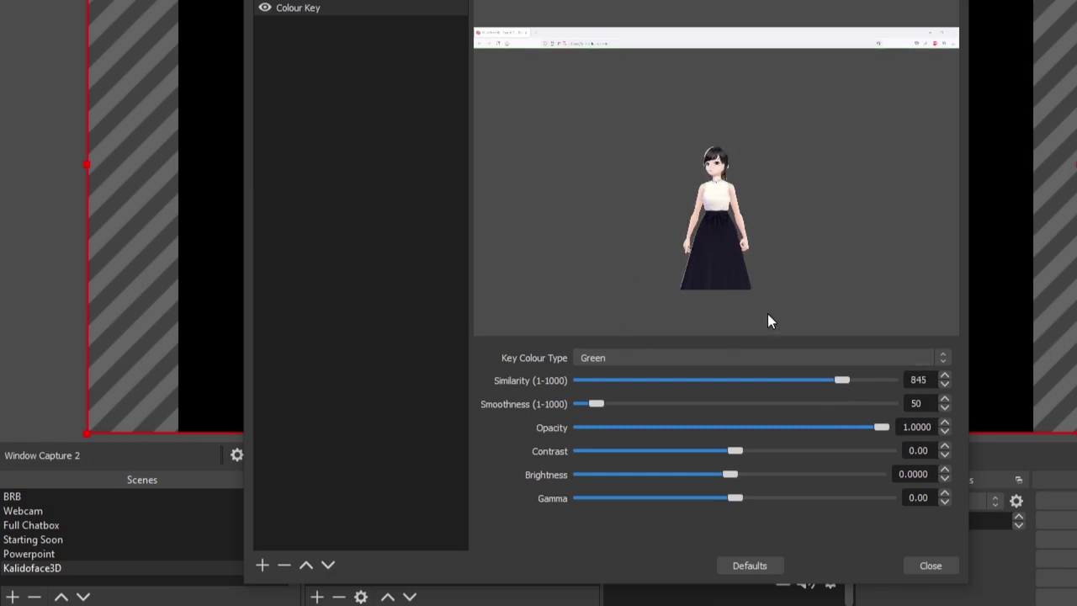
{"action": "left_click", "coordinate": [925, 565]}
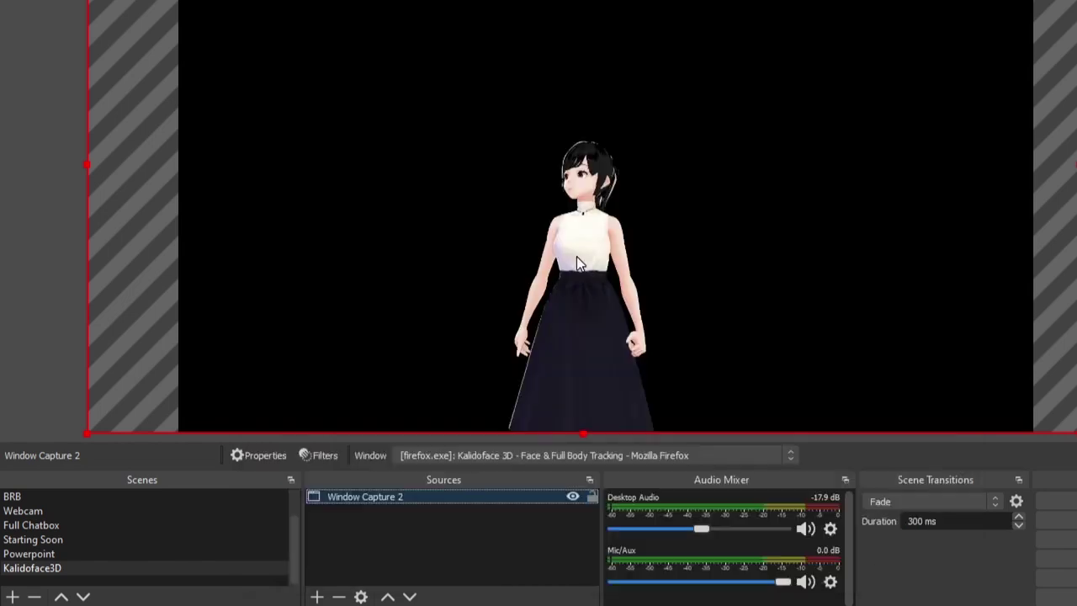
Add a game capture source showing the game behind the avatar's window capture
{"action": "left_click", "coordinate": [316, 595]}
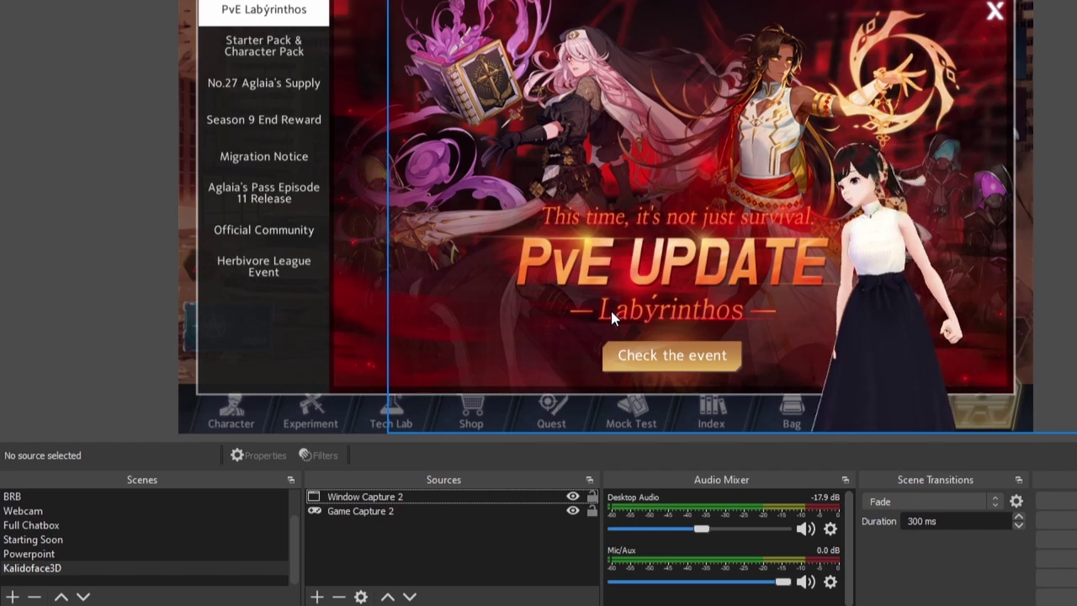
Set the similarity of the window capture's Colour Key filter to 760
{"action": "right_click", "coordinate": [395, 497]}
{"action": "left_click", "coordinate": [409, 469]}
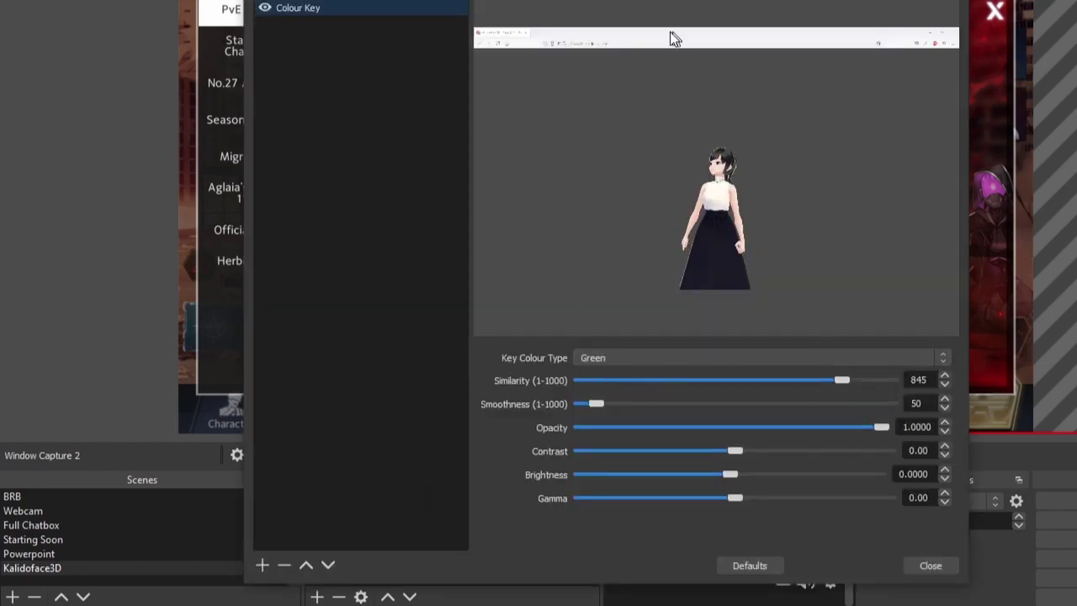
{"action": "left_click_drag", "start_coordinate": [837, 386], "coordinate": [603, 383]}
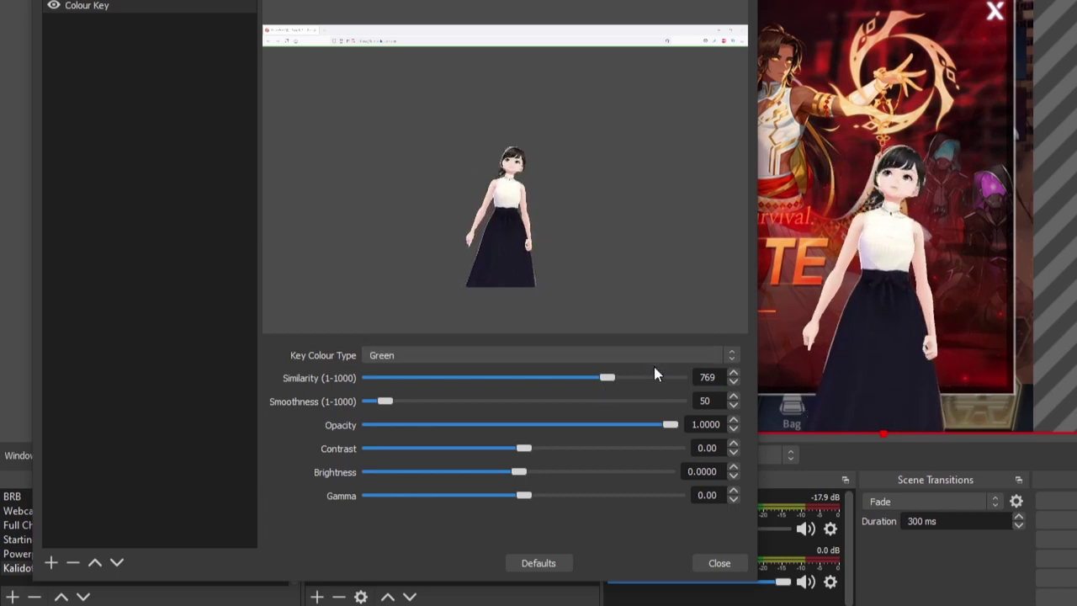
{"action": "scroll", "coordinate": [661, 382], "scroll_direction": "down", "scroll_amount": 3}
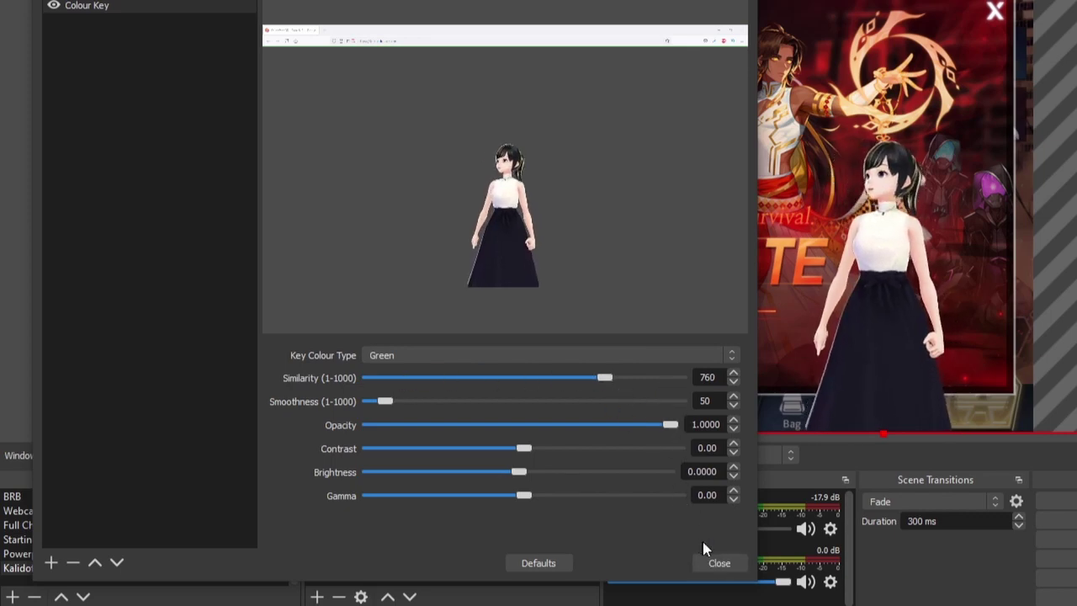
{"action": "left_click", "coordinate": [716, 562]}
{"action": "left_click", "coordinate": [572, 510]}
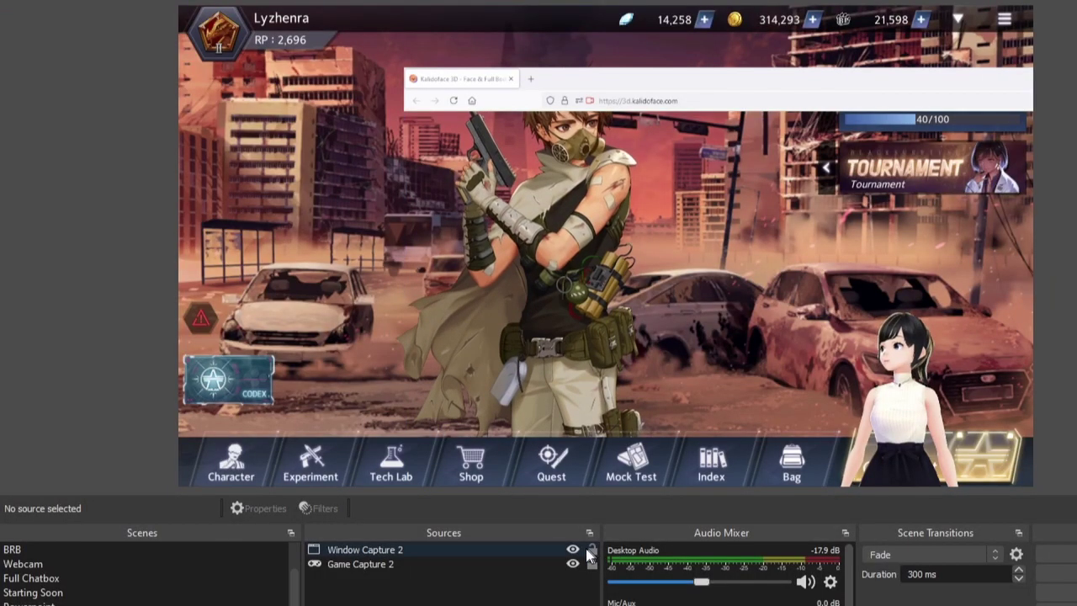
Crop the window capture from its top edge until the browser's tab and address bars are cut off
{"action": "right_click", "coordinate": [381, 551]}
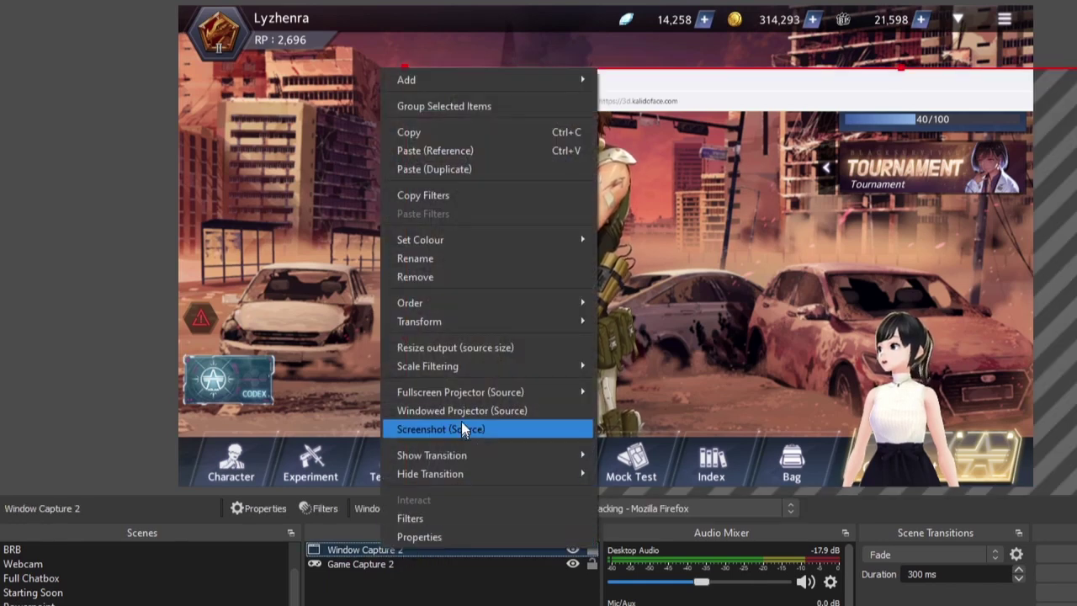
{"action": "mouse_move", "coordinate": [450, 325]}
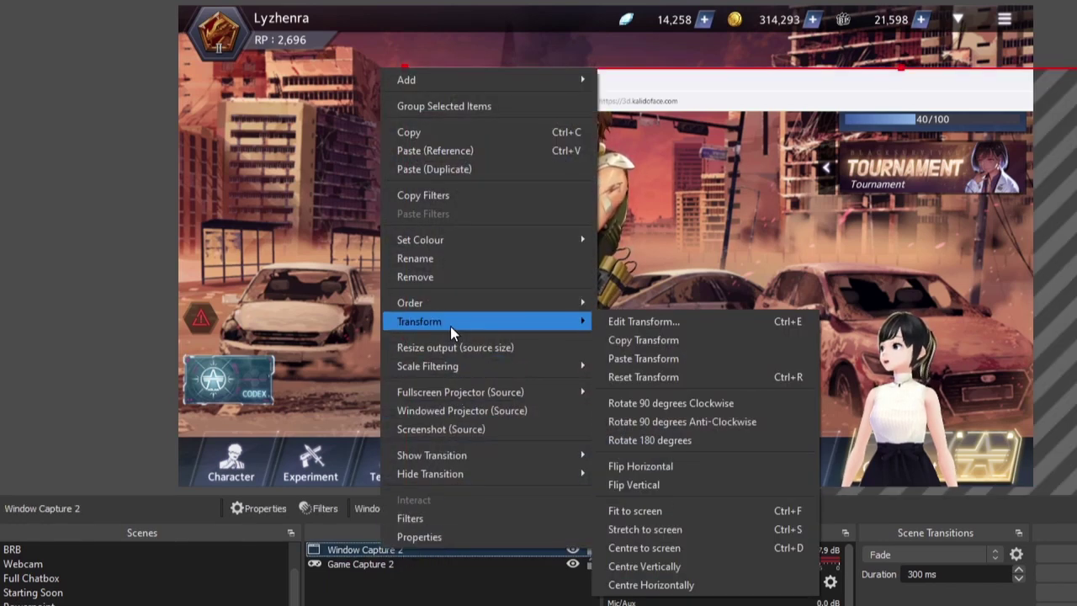
{"action": "left_click", "coordinate": [701, 323]}
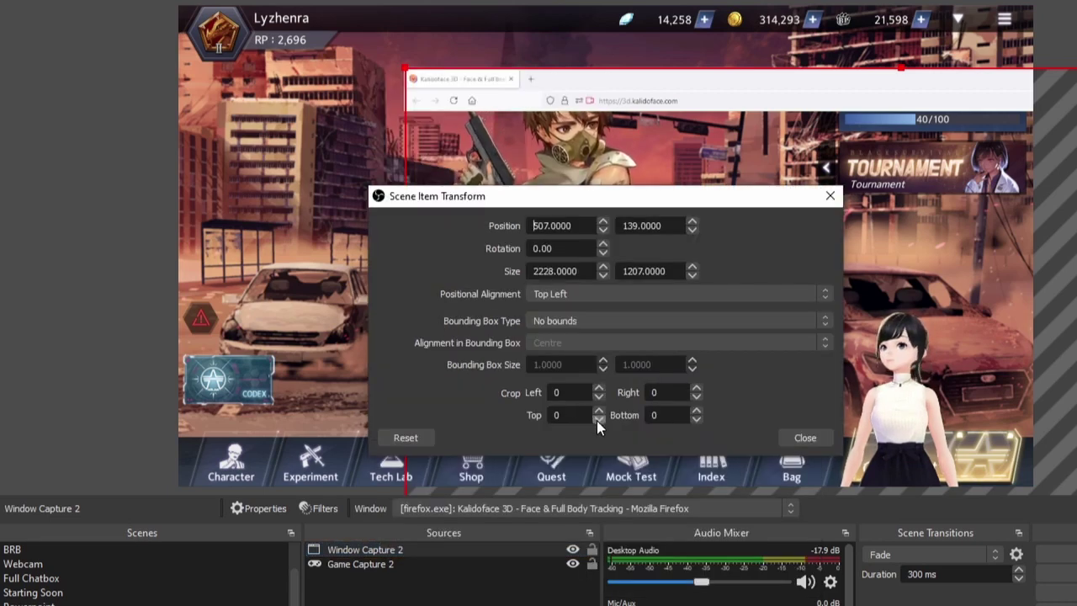
{"action": "left_click", "coordinate": [600, 410]}
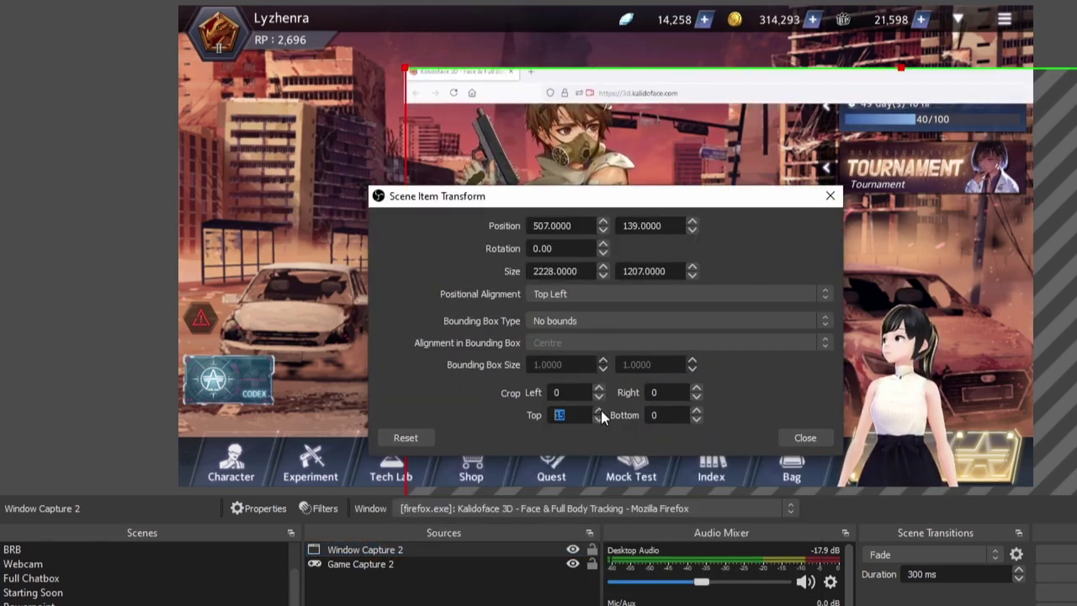
{"action": "left_click_drag", "start_coordinate": [601, 410], "coordinate": [601, 410]}
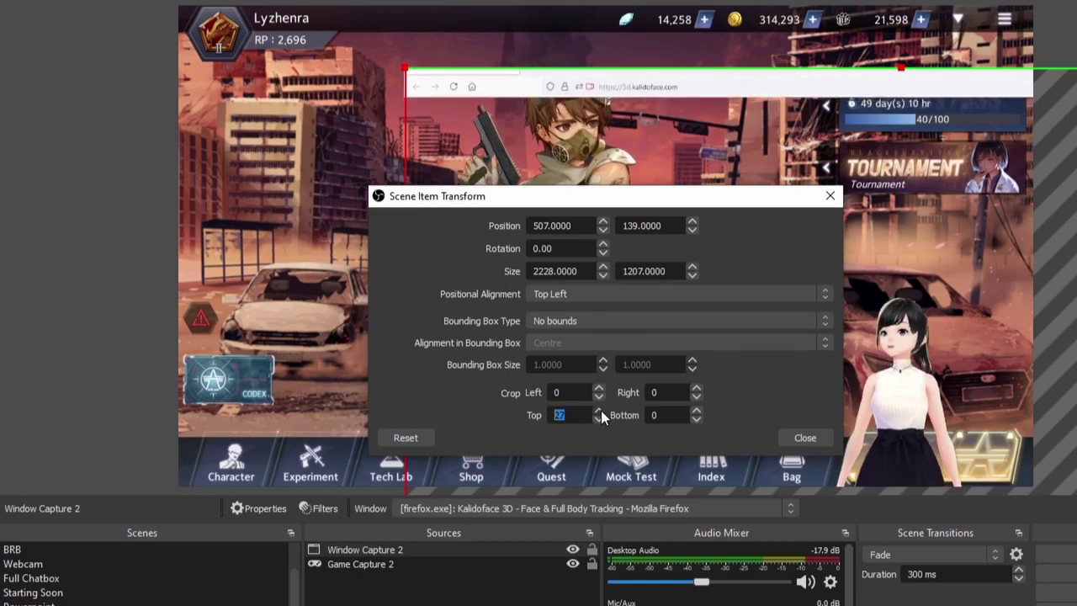
{"action": "left_click", "coordinate": [601, 411]}
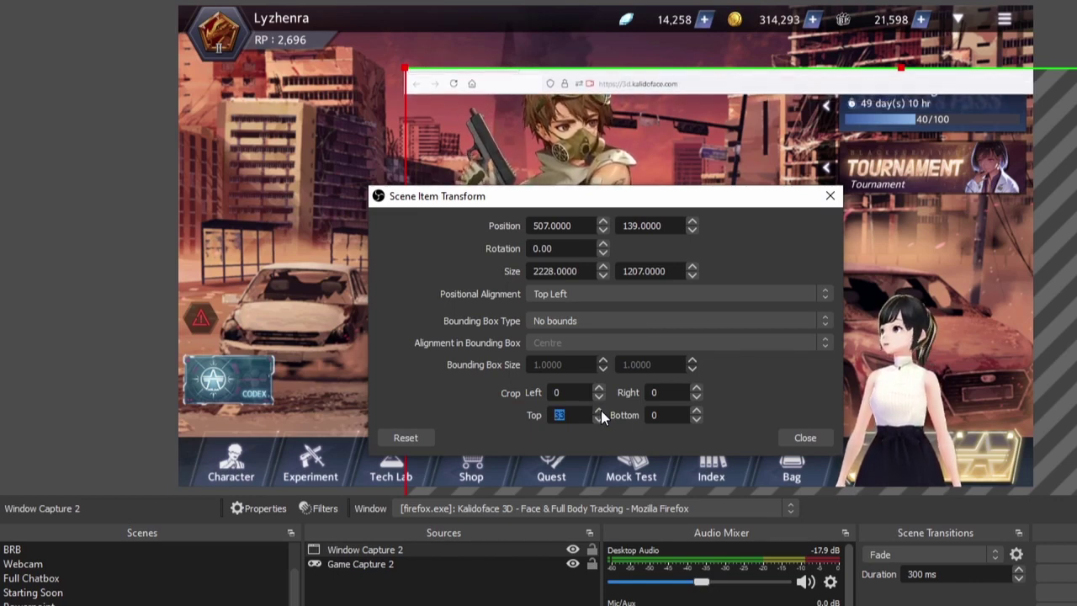
{"action": "left_click", "coordinate": [601, 411]}
{"action": "left_click", "coordinate": [803, 438]}
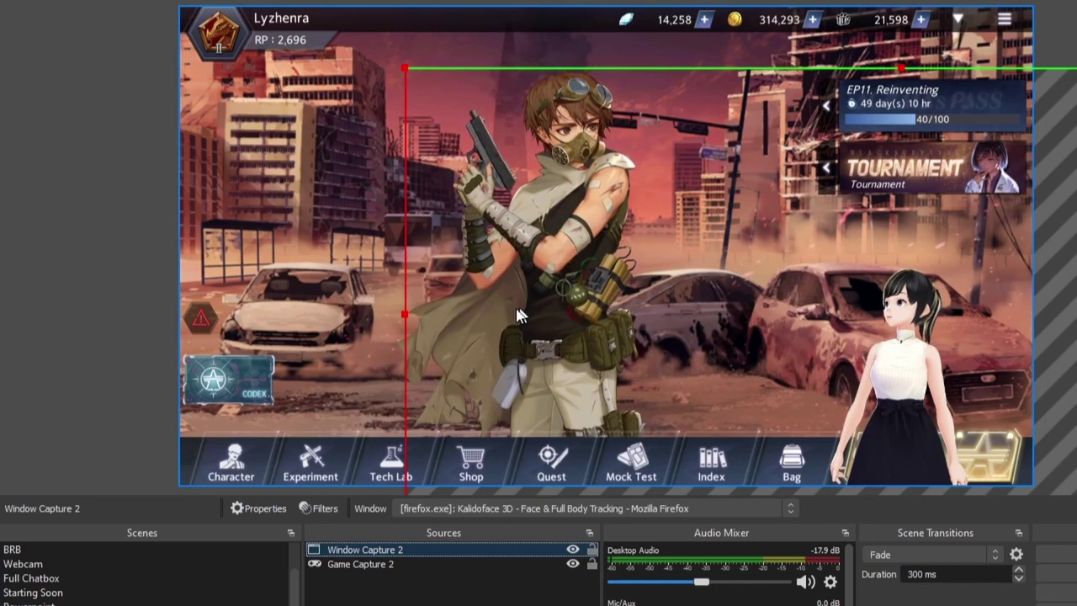